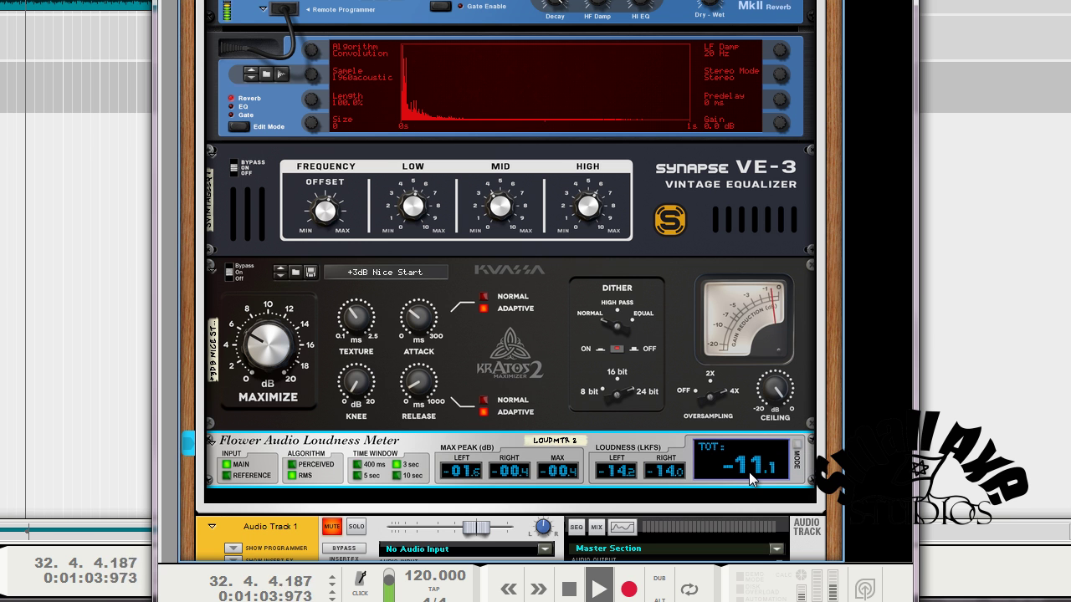
Step: Stop playback and view the Dr list.jpg dynamic range chart beside the rack, then minimize the chart and return the rack to the middle
key(space)
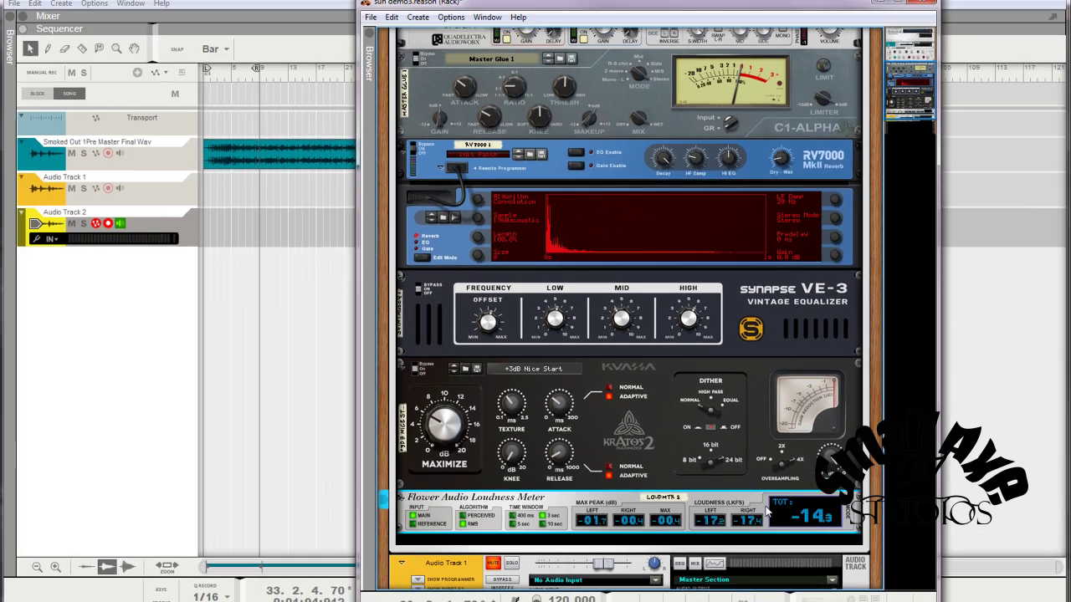
scroll(699, 435, down, 2)
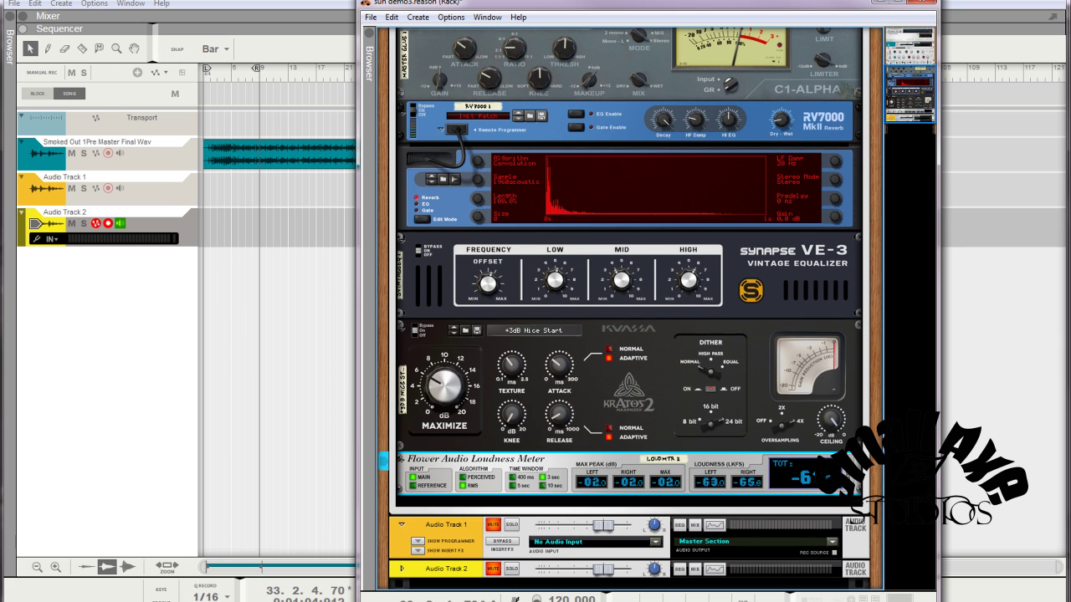
mouse_move(850, 601)
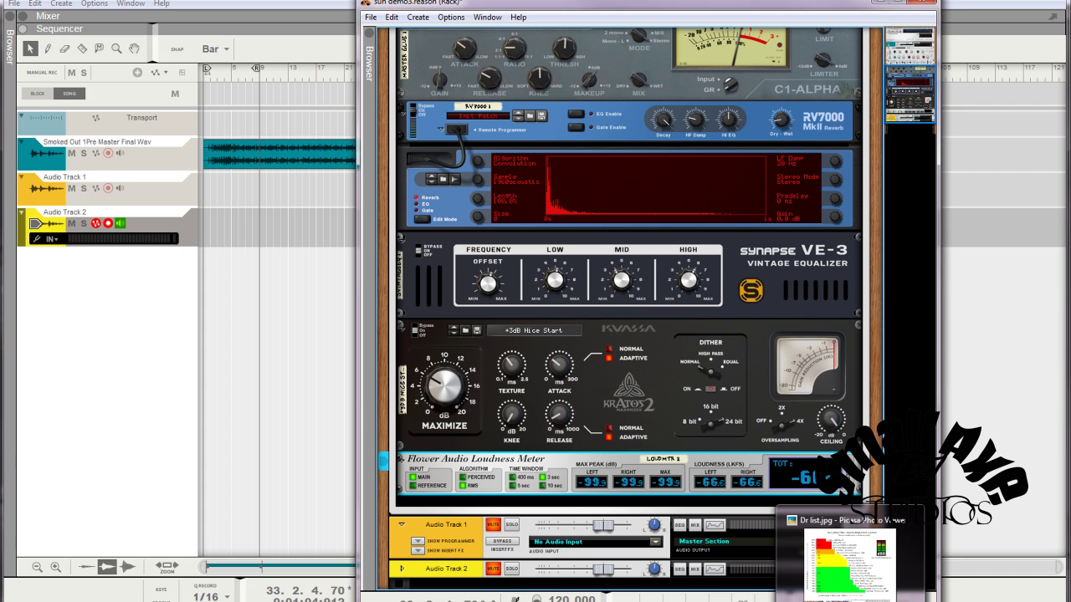
click(849, 556)
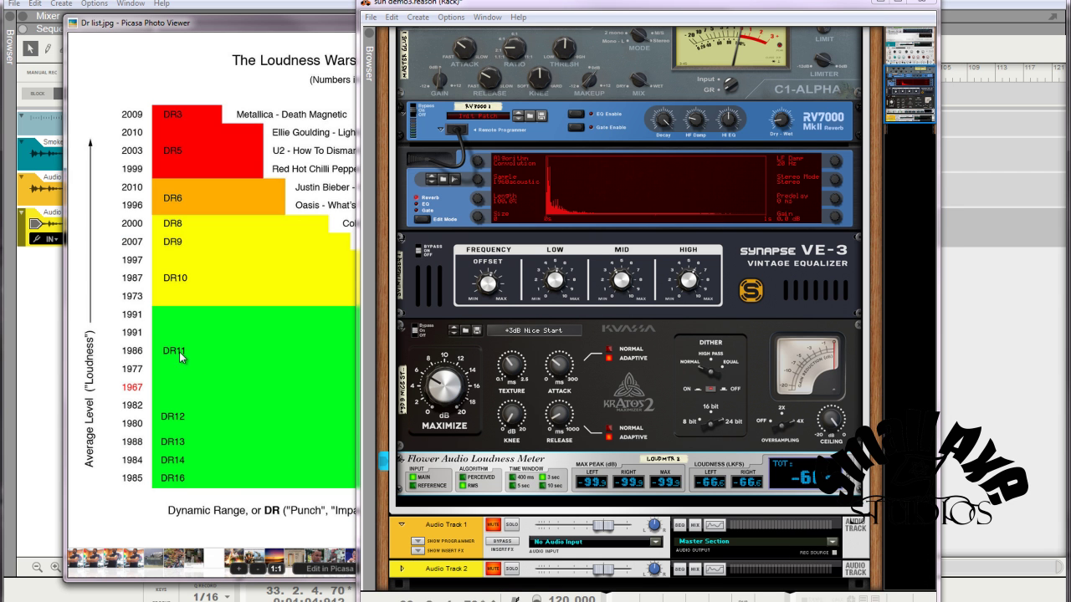
drag(477, 10, 669, 31)
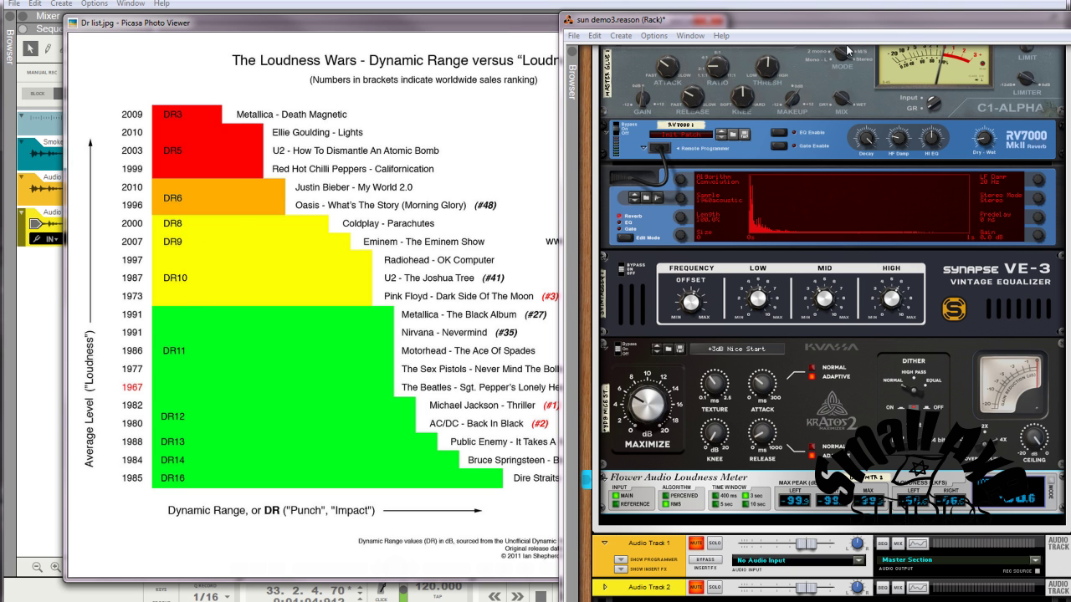
double_click(454, 38)
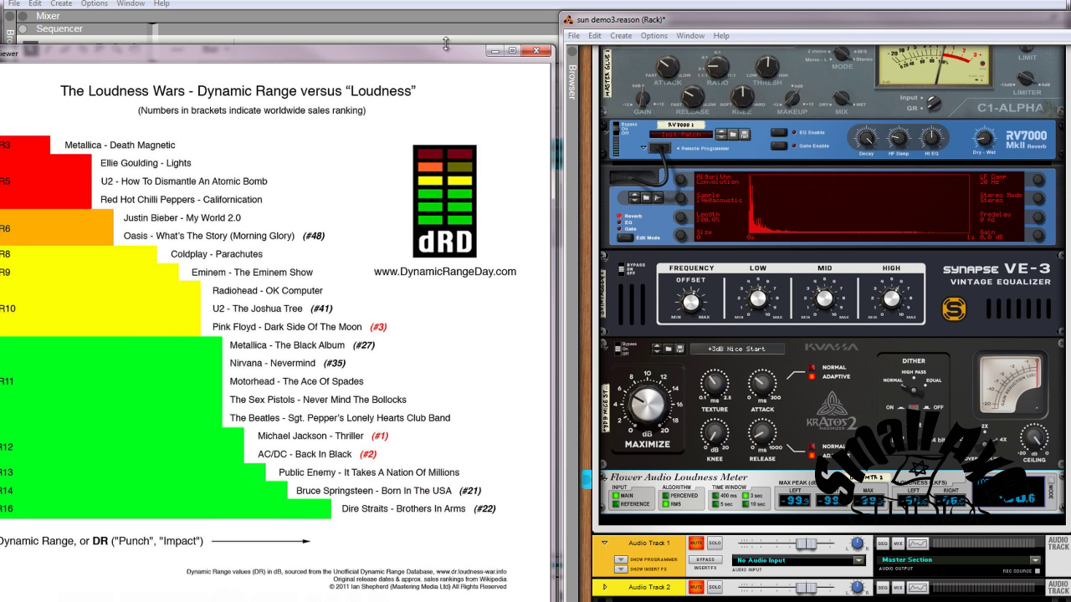
click(494, 51)
drag(718, 20, 487, 12)
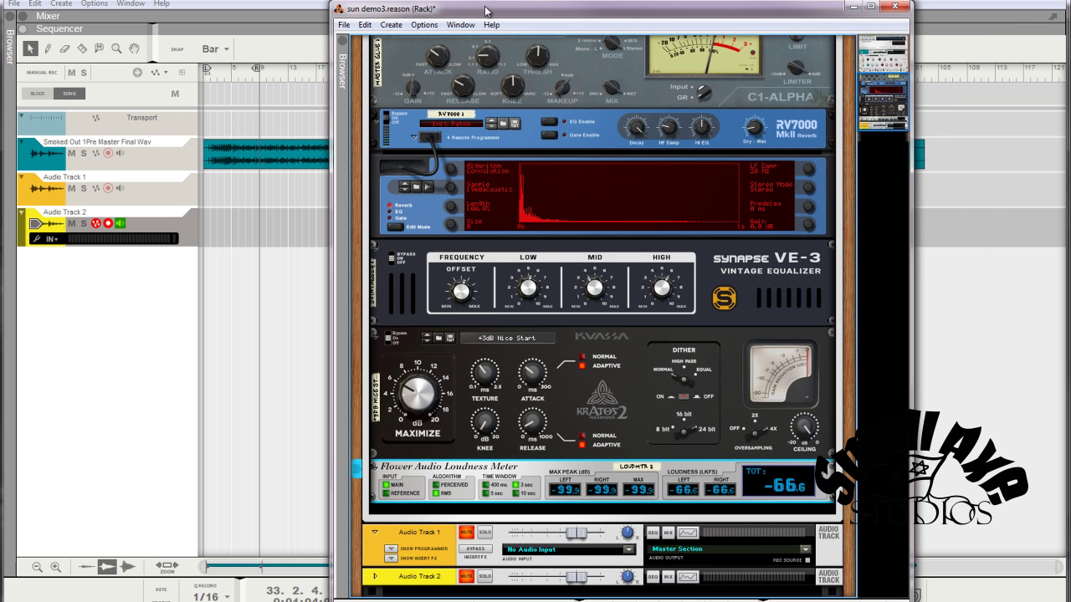
Step: Play the song from about bar 8 and compare the Smoked Out track with its insert effects bypassed and active
click(255, 71)
key(space)
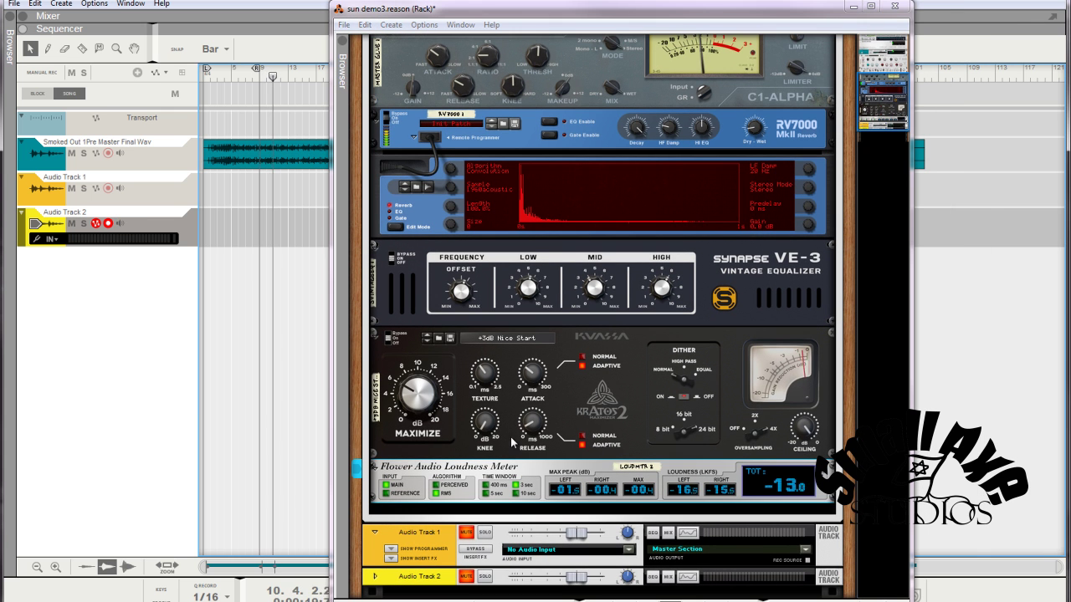
scroll(519, 388, up, 5)
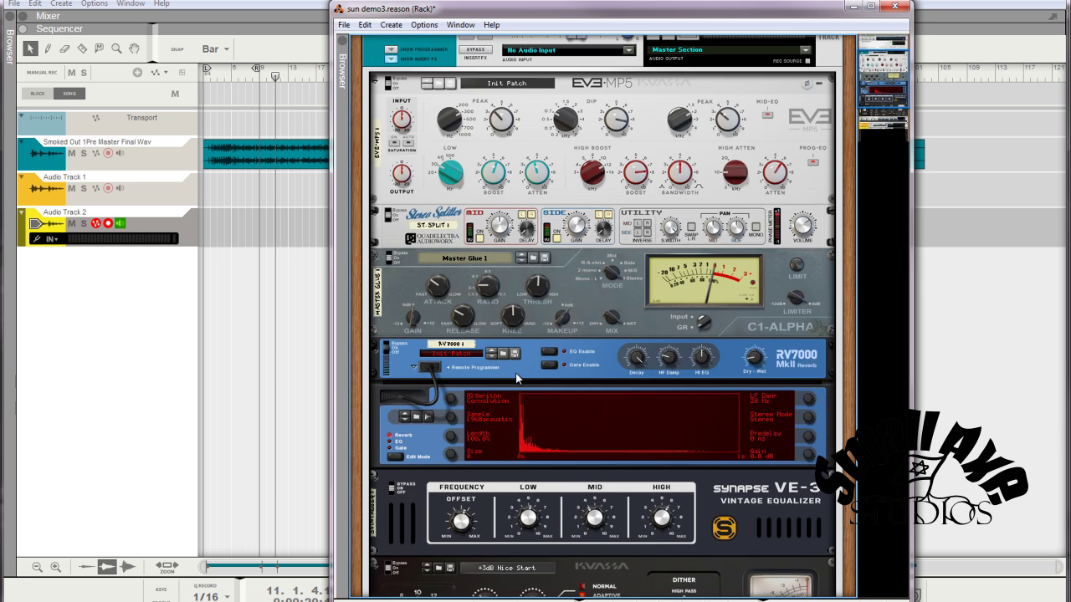
click(307, 73)
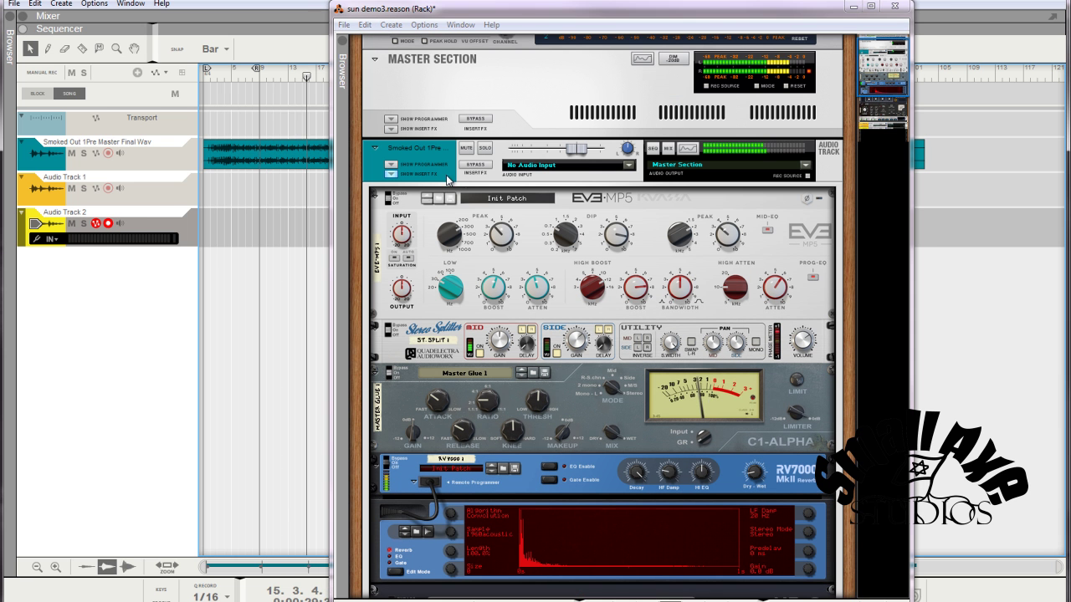
click(476, 163)
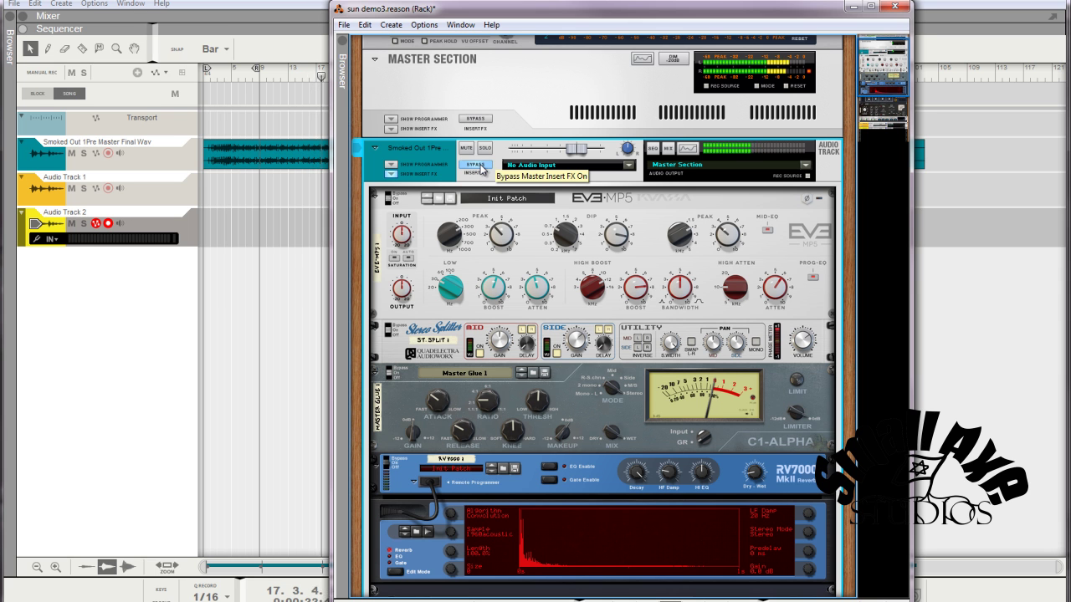
click(476, 164)
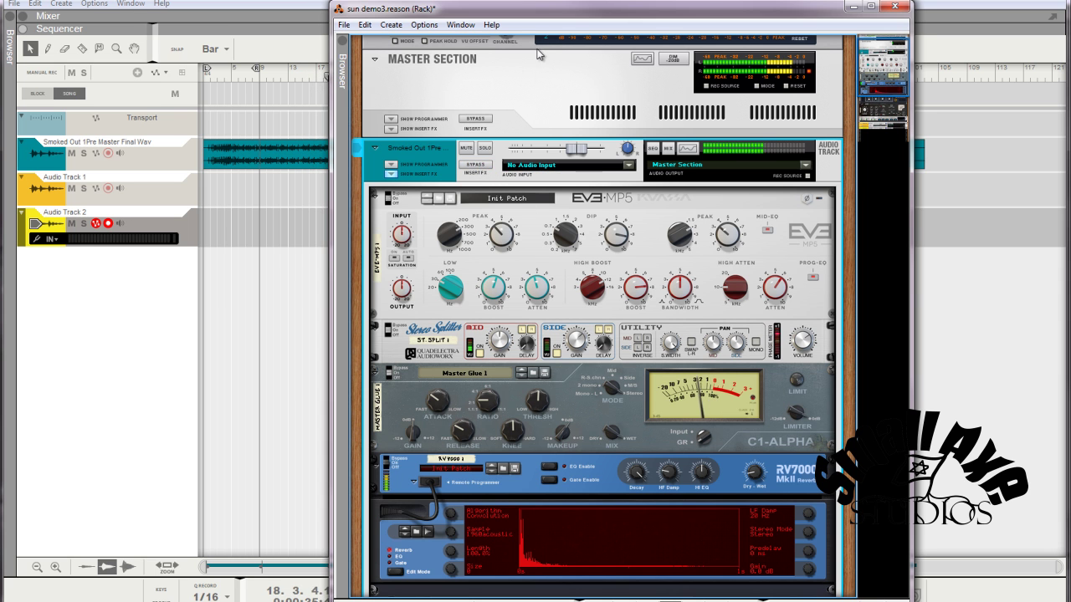
Step: Move the rack window clear of the sequencer and toggle the master section's 20 dB dim on and off during playback
drag(546, 11, 635, 27)
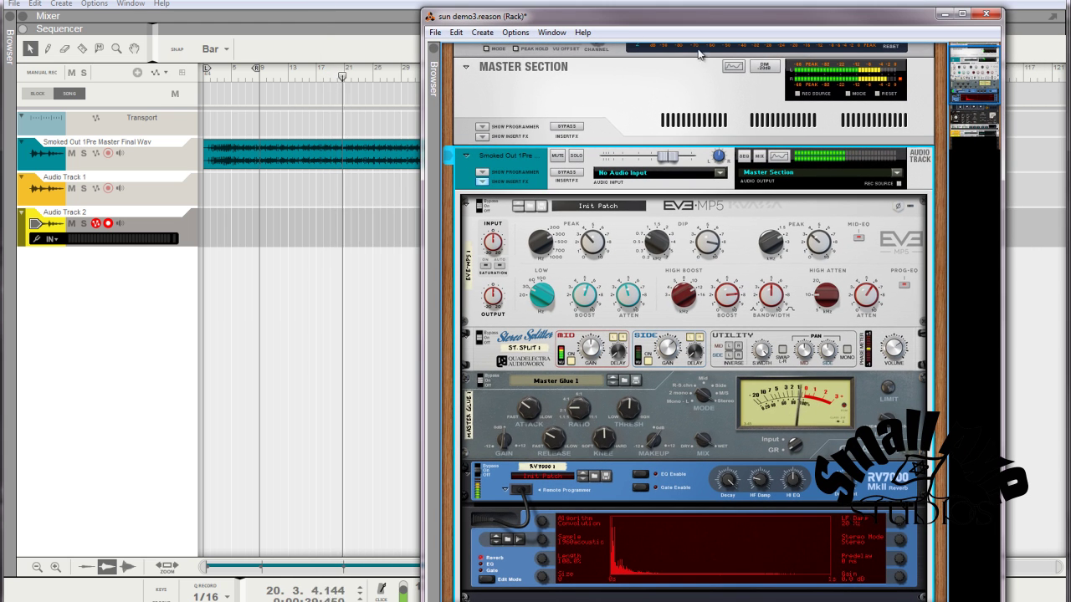
click(763, 68)
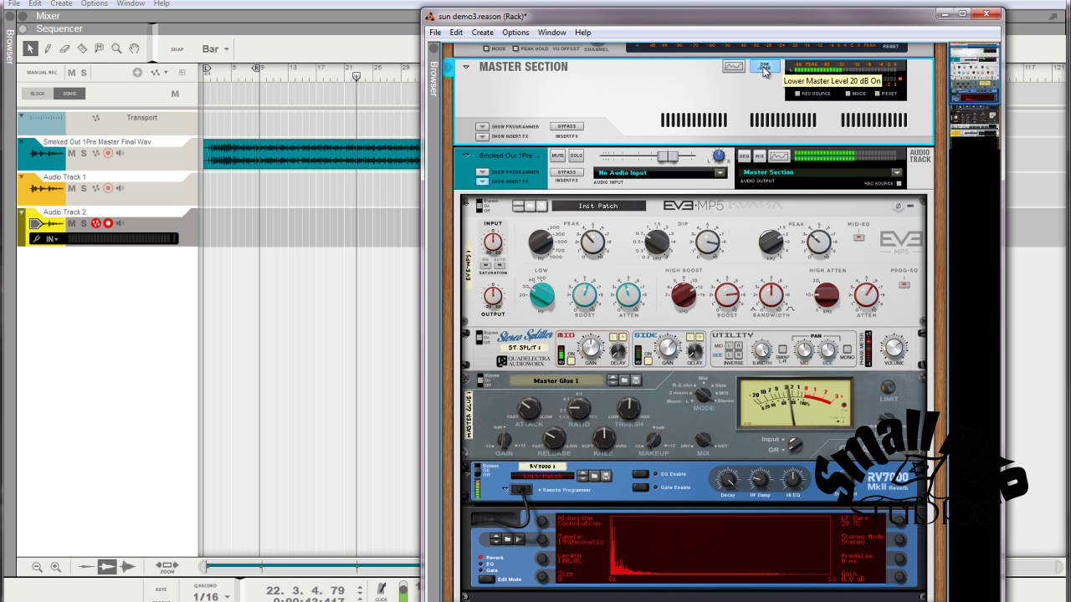
click(763, 69)
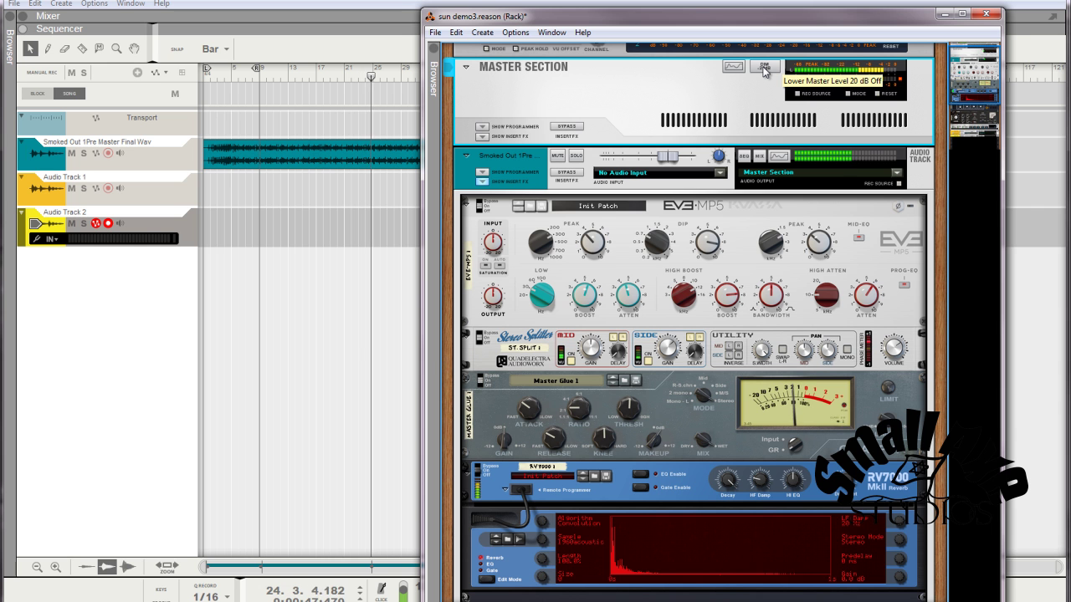
click(763, 69)
Step: Set the loop to run from bar 1 to the end of the Smoked Out clip and export the loop as an audio file
scroll(659, 328, down, 10)
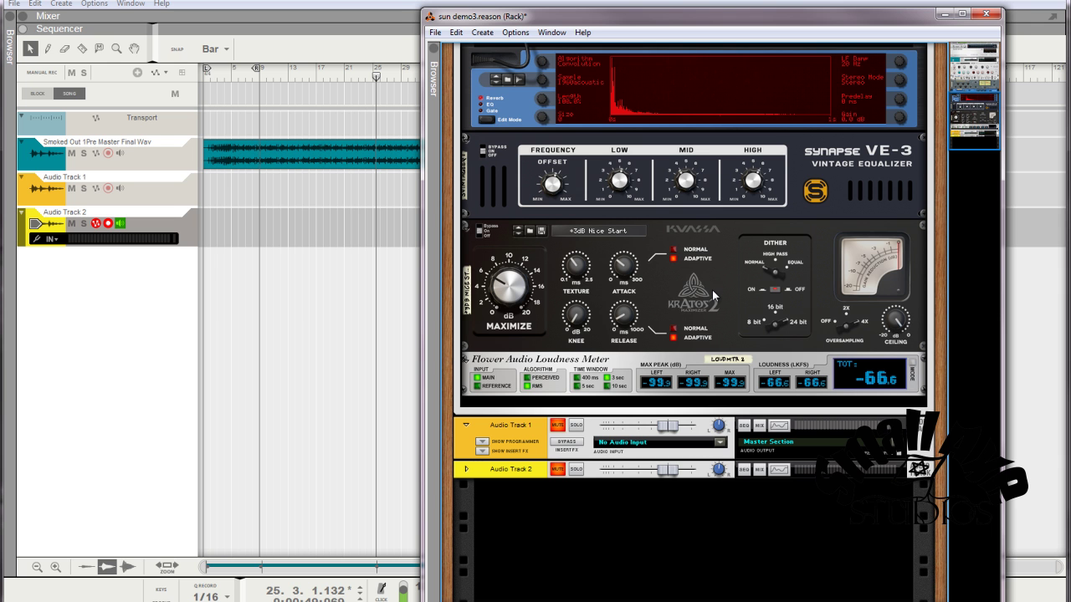
click(207, 73)
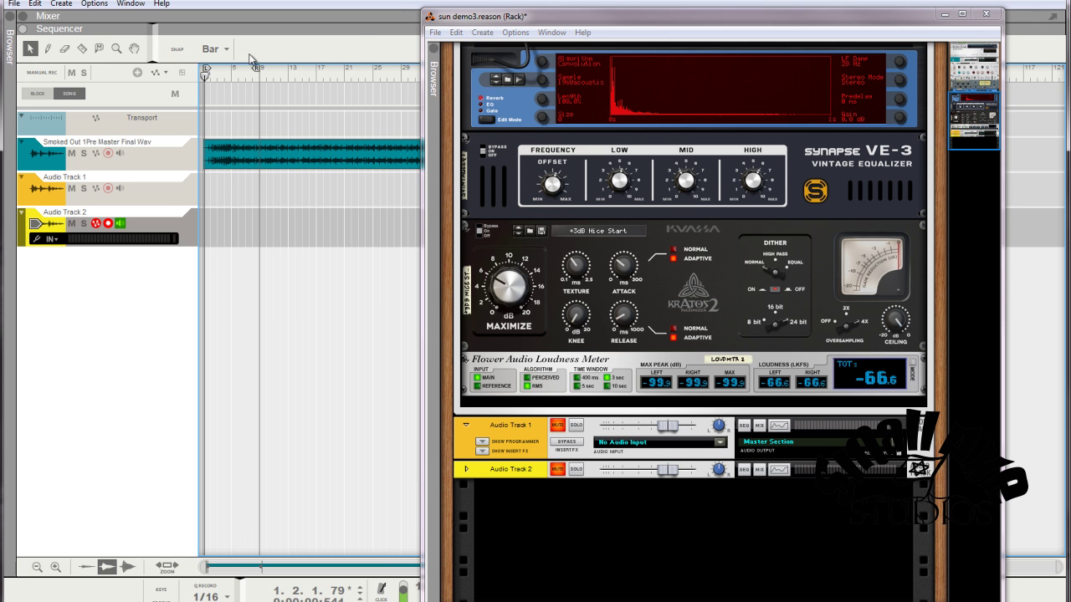
drag(504, 10, 393, 202)
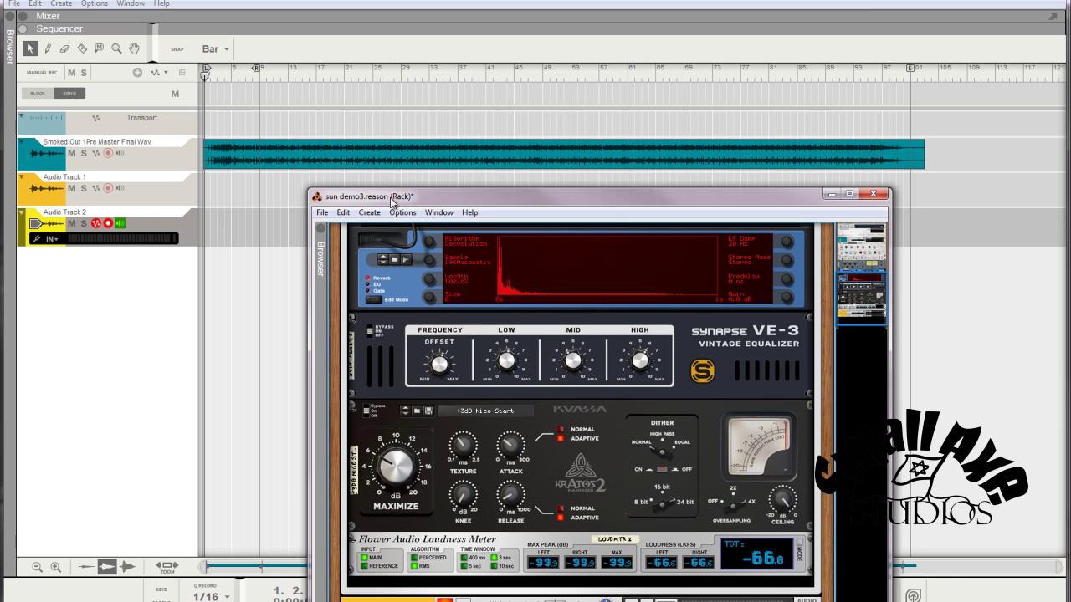
mouse_move(258, 67)
mouse_down()
mouse_move(914, 67)
mouse_move(922, 99)
mouse_up()
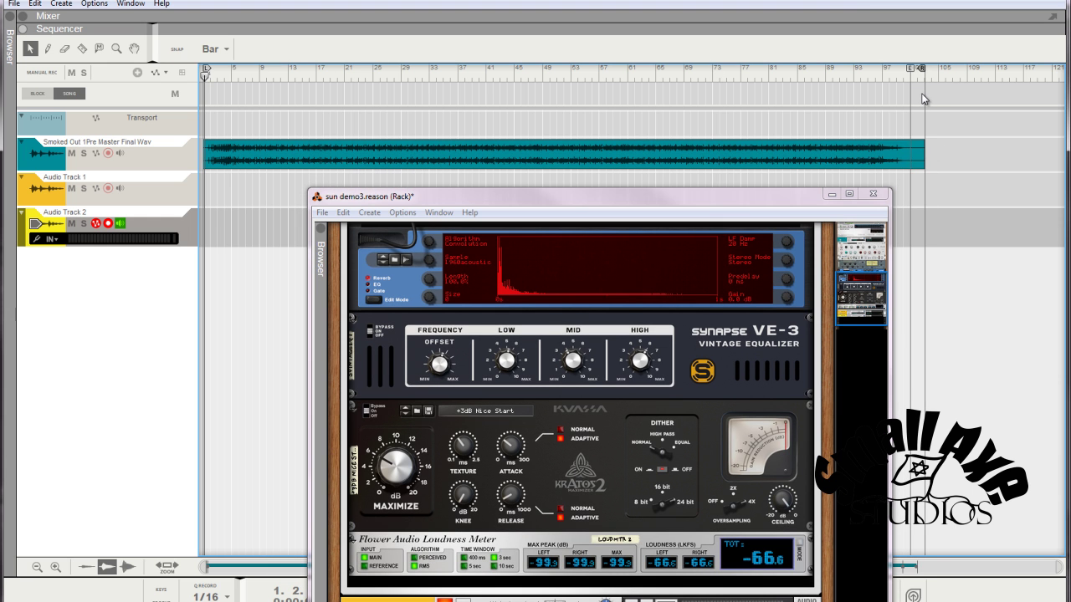
click(14, 5)
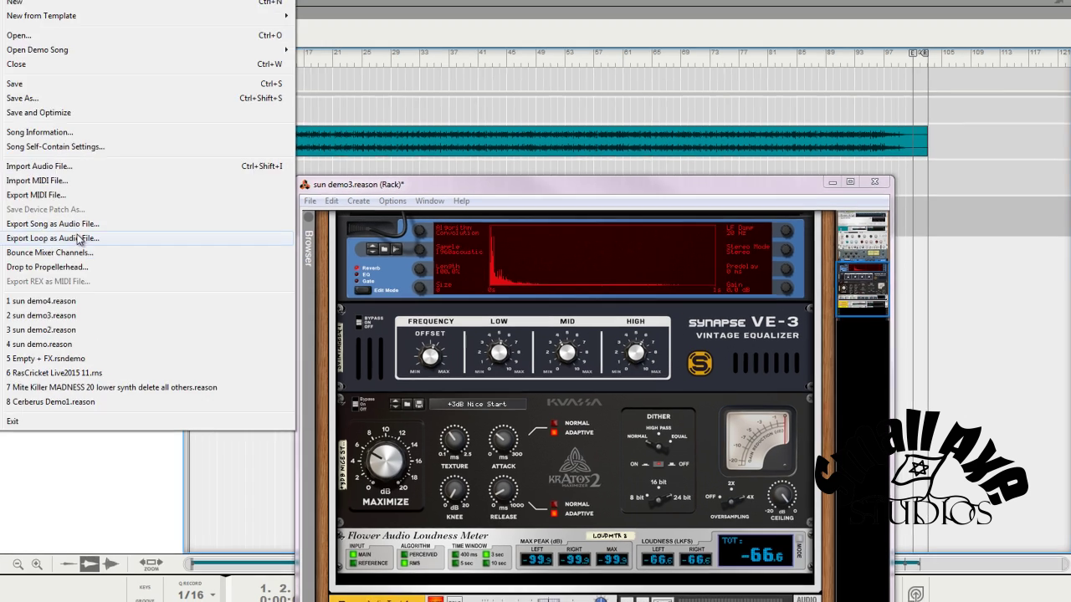
click(78, 240)
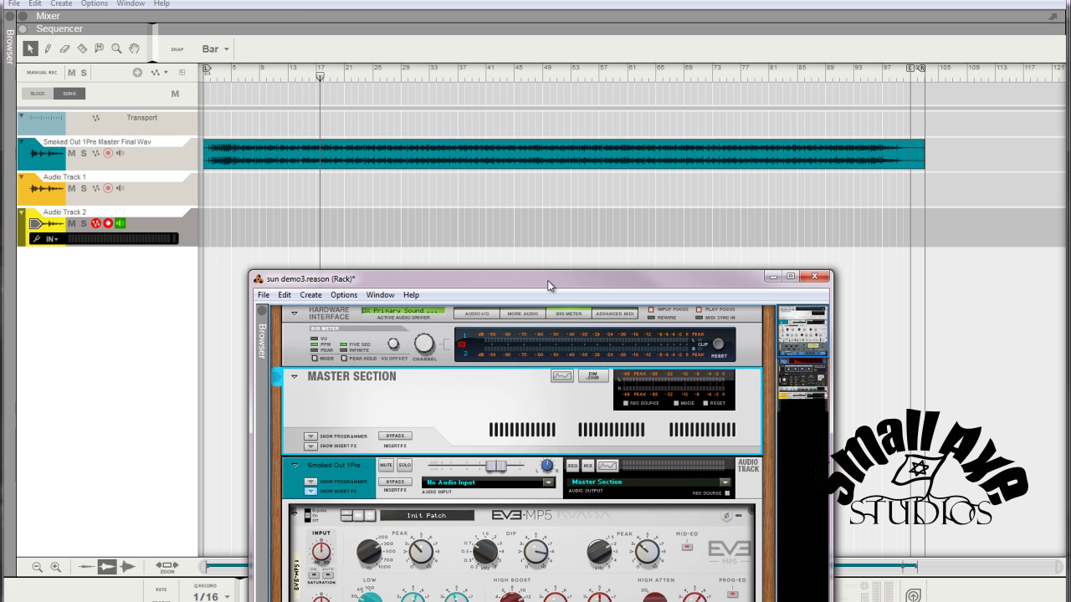
Step: Switch to Adobe Audition, uncover the Smoked Out 1Pre Master Final Wav.wav waveform and place the playhead at about 0:43
drag(548, 286, 637, 36)
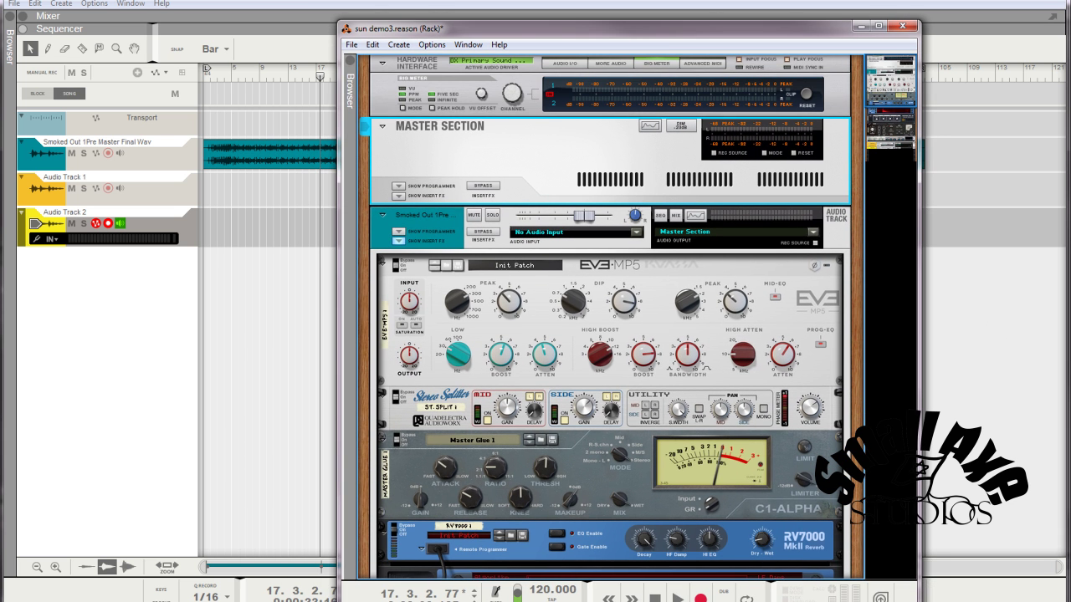
mouse_move(262, 601)
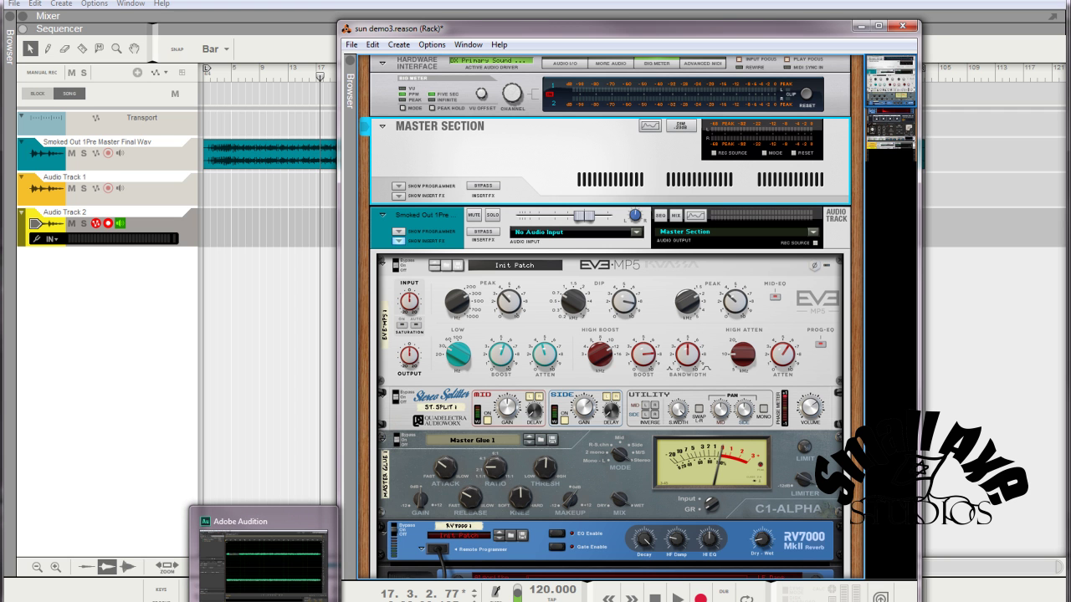
click(261, 556)
click(80, 88)
key(ctrl+w)
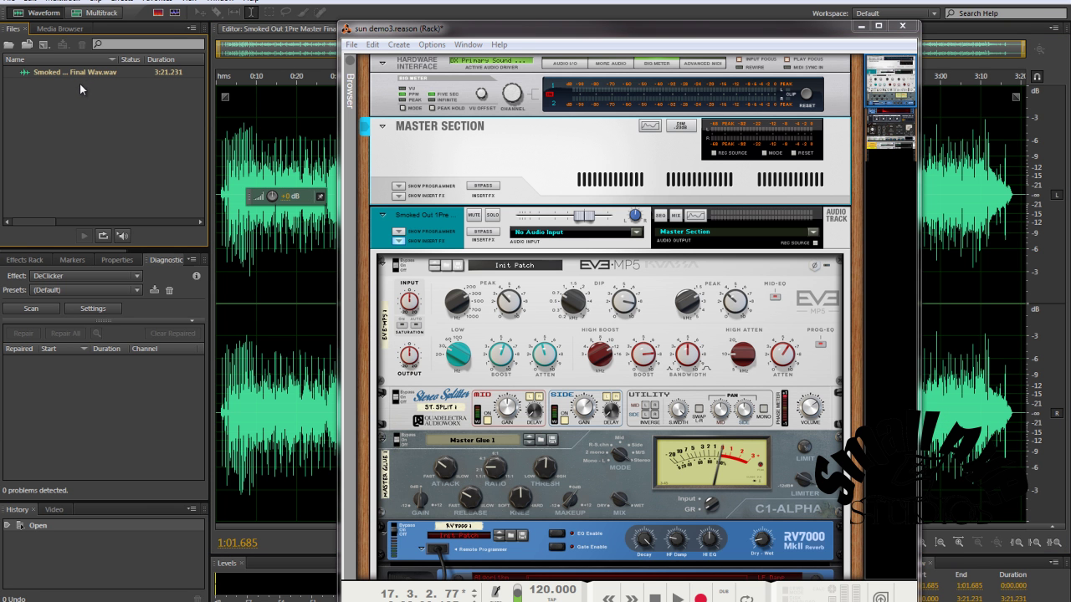
drag(540, 27, 498, 377)
click(379, 81)
key(space)
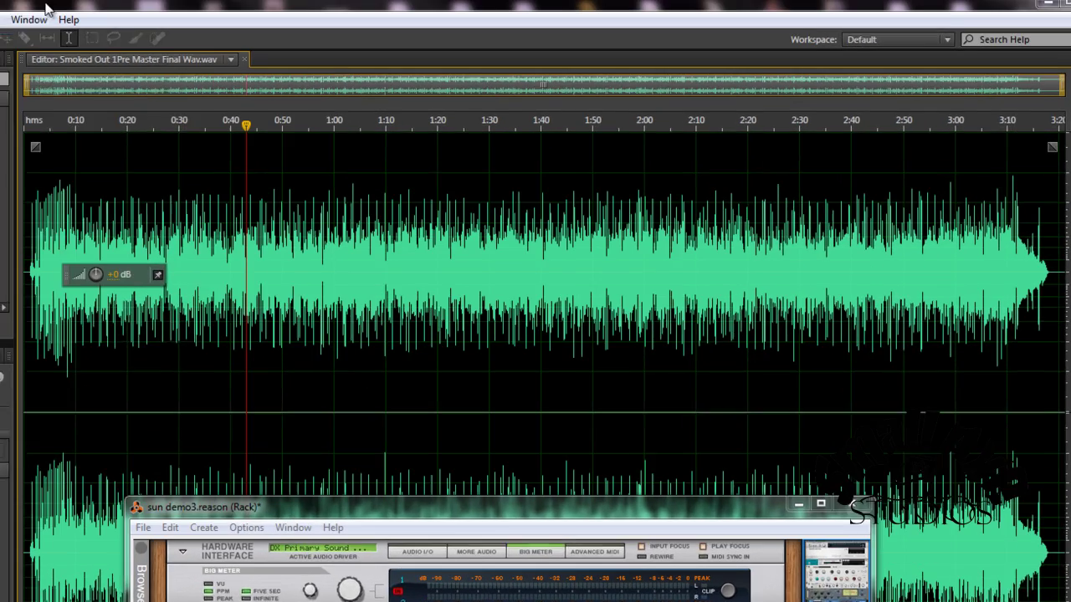
Step: Scan the pre-master file's amplitude statistics and arrange the windows so all the results can be read
click(174, 3)
click(186, 56)
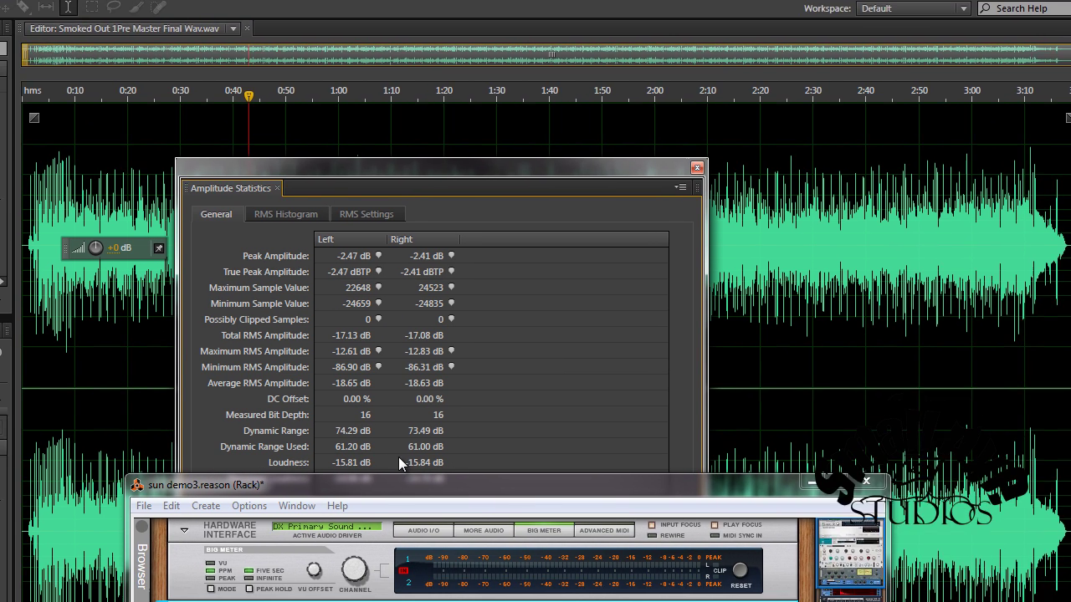
drag(374, 526, 252, 601)
drag(355, 485, 415, 435)
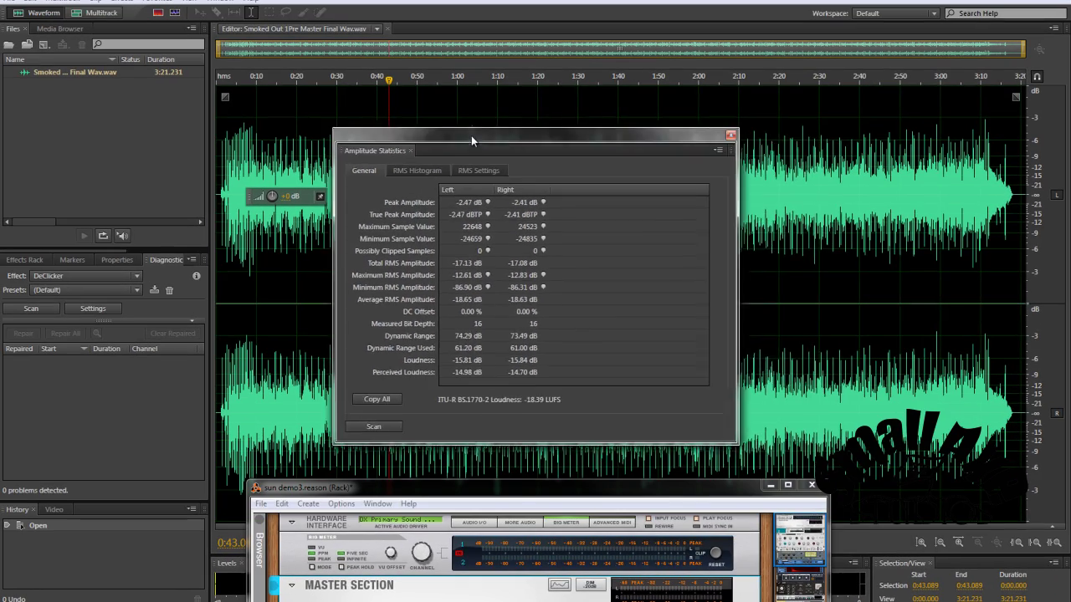
drag(471, 135, 563, 148)
drag(514, 495, 701, 3)
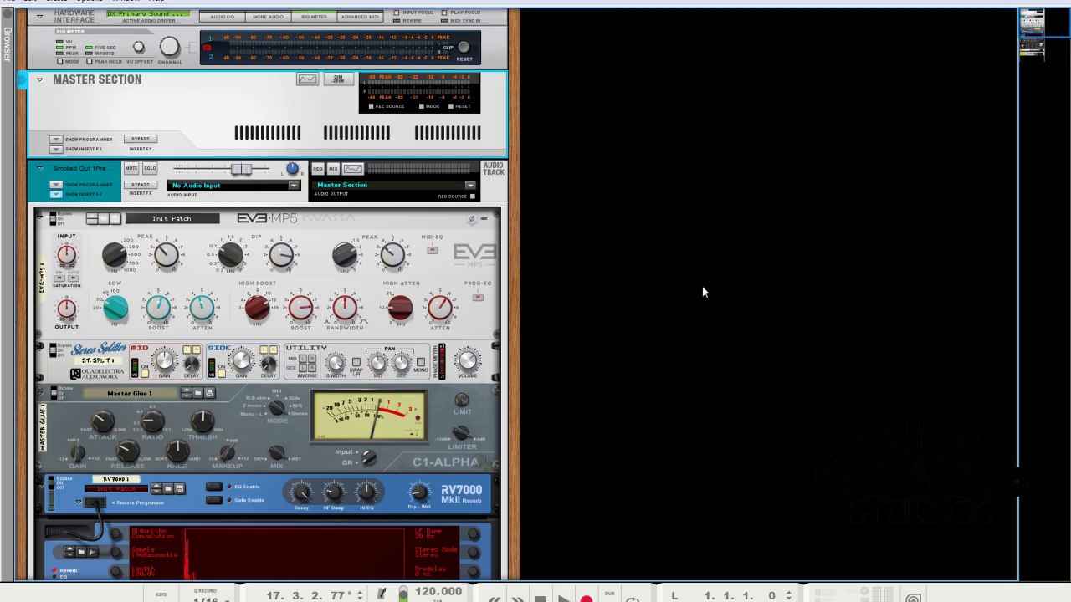
key(super+Down)
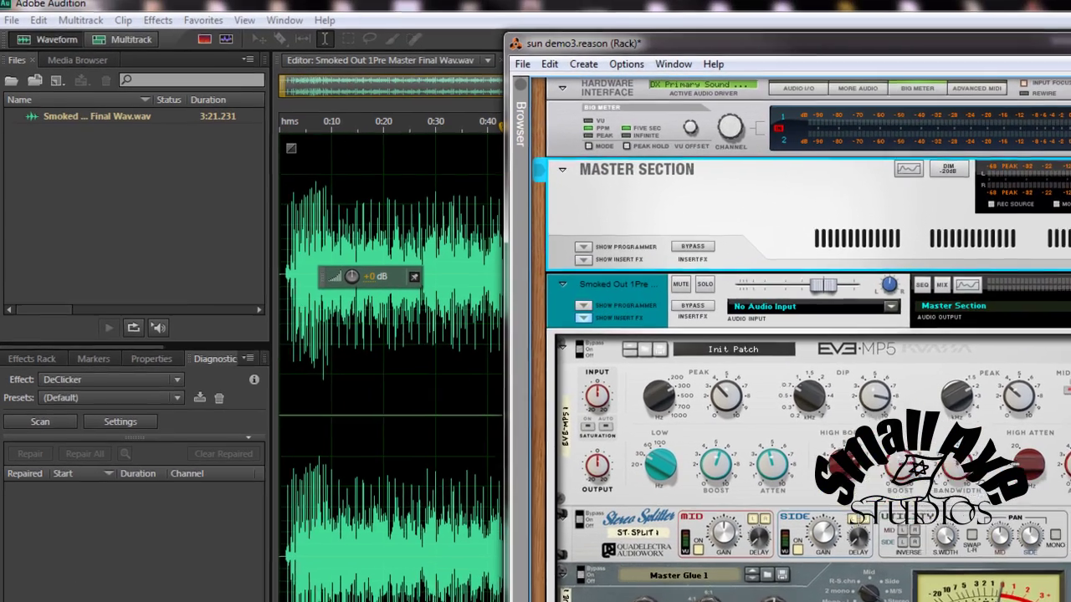
key(alt+Tab)
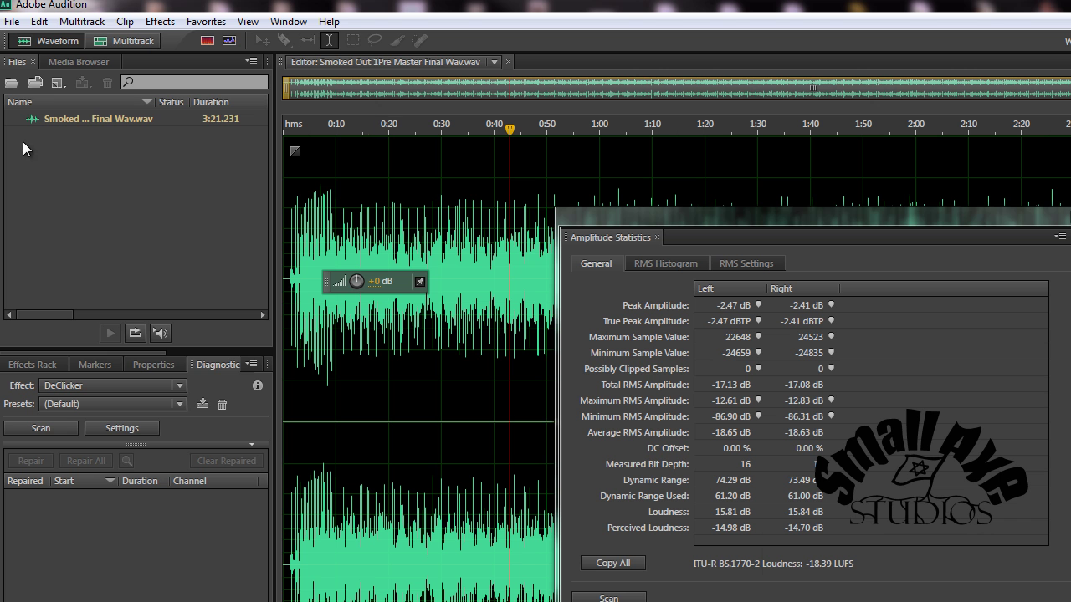
Step: Open the mastered demo audio file from the Desktop in the waveform editor
click(11, 82)
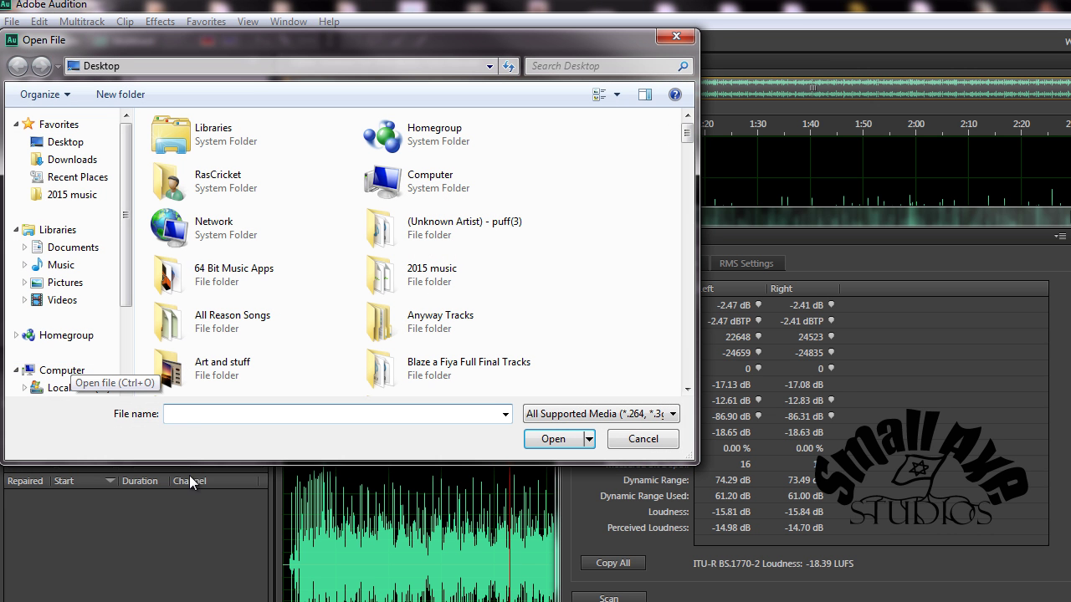
text(demo)
key(Down)
key(Down)
key(Return)
key(Return)
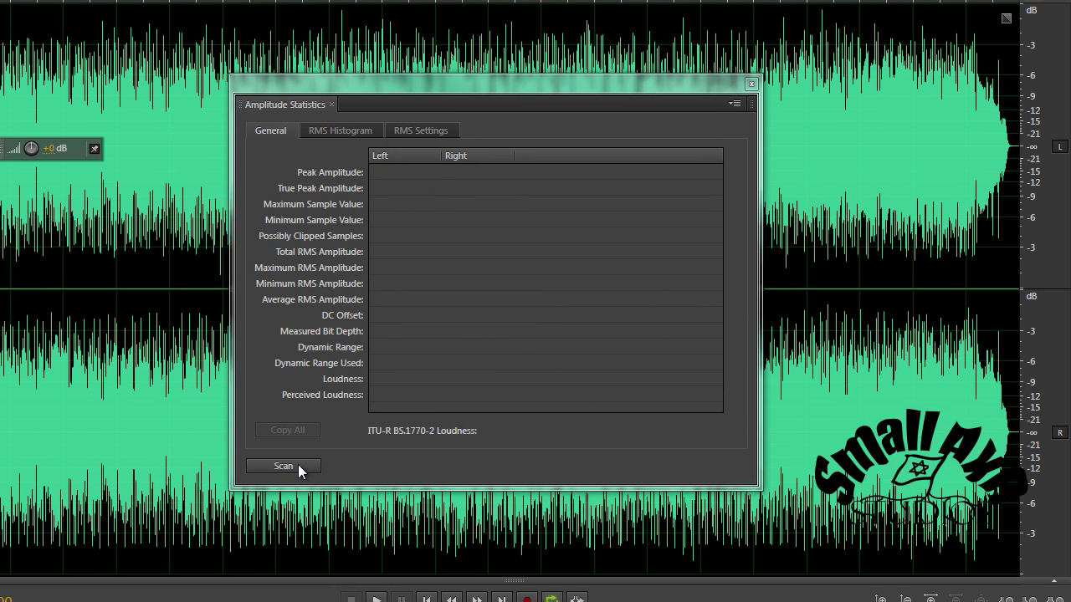
Step: Scan the opened demo file's amplitude statistics and rescan the selection after checking the RMS settings
click(579, 583)
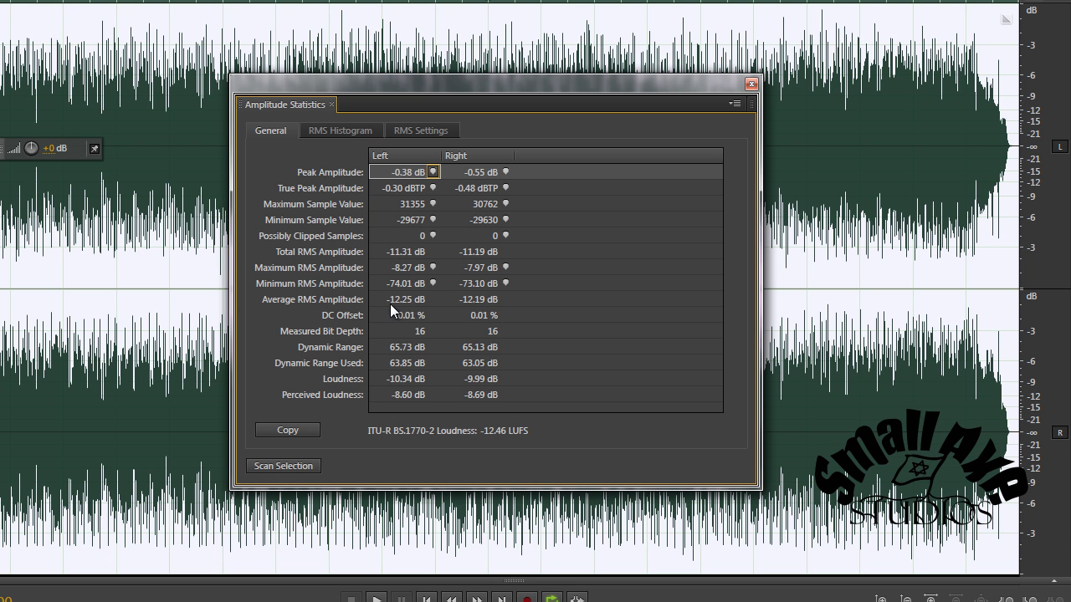
click(406, 129)
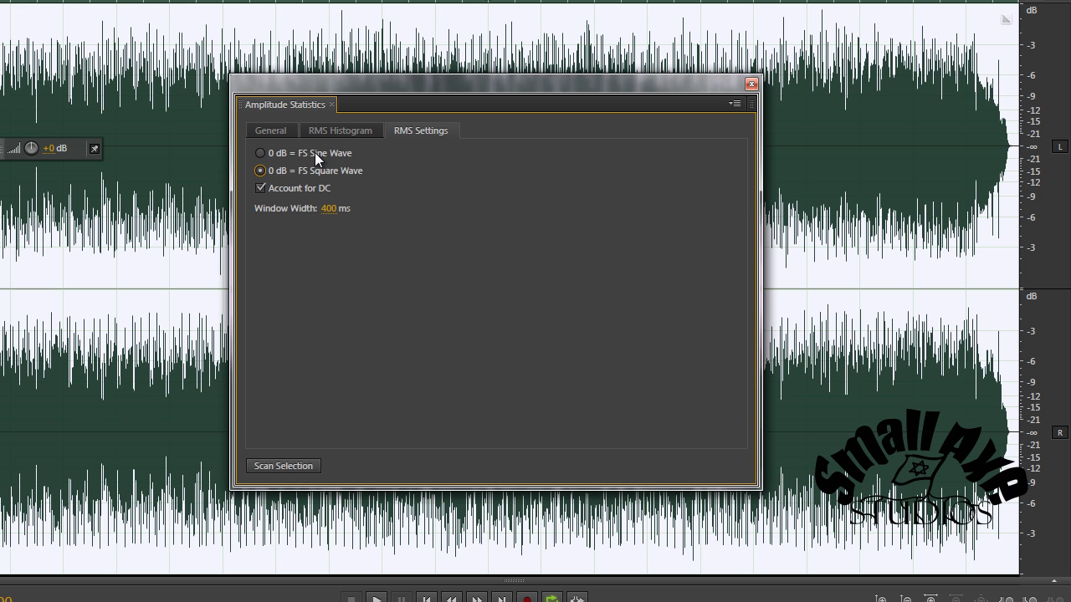
click(289, 461)
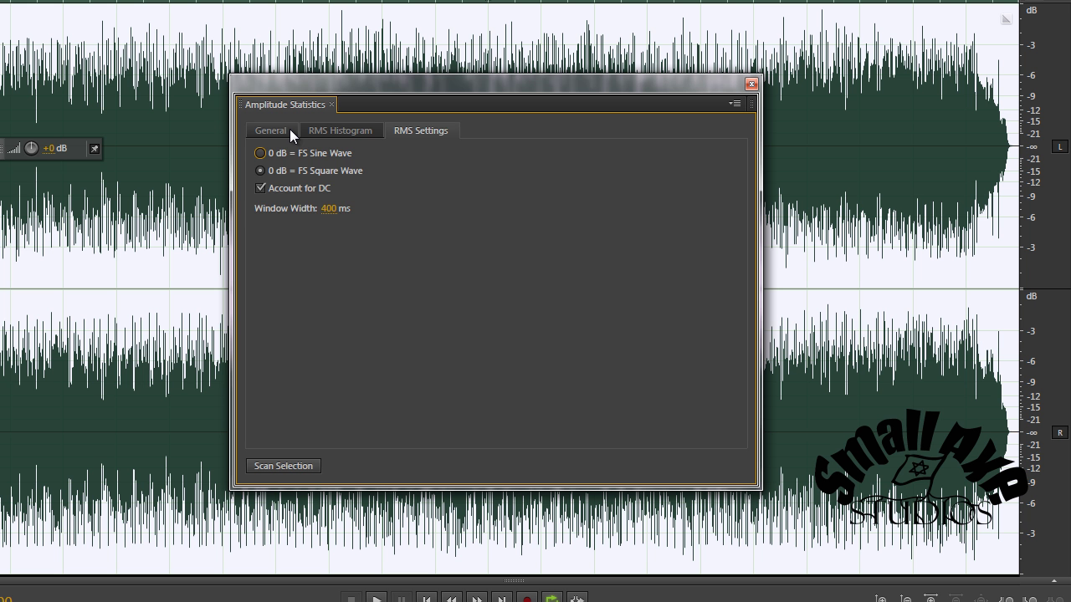
Step: Set the RMS reference to 0 dB = FS Sine Wave, rescan the selection and show the general amplitude statistics
click(290, 129)
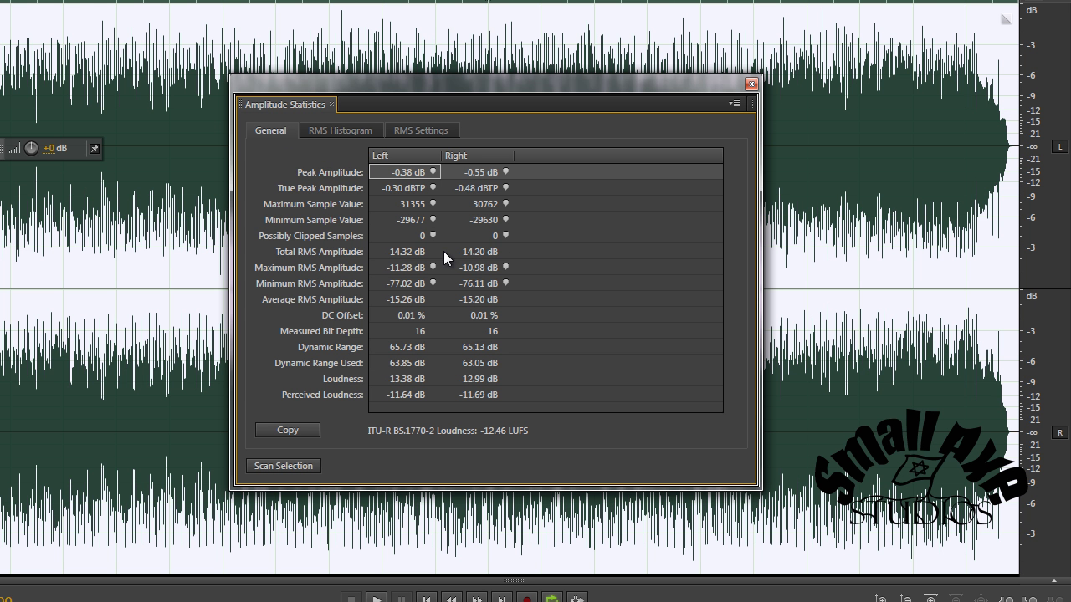
click(400, 130)
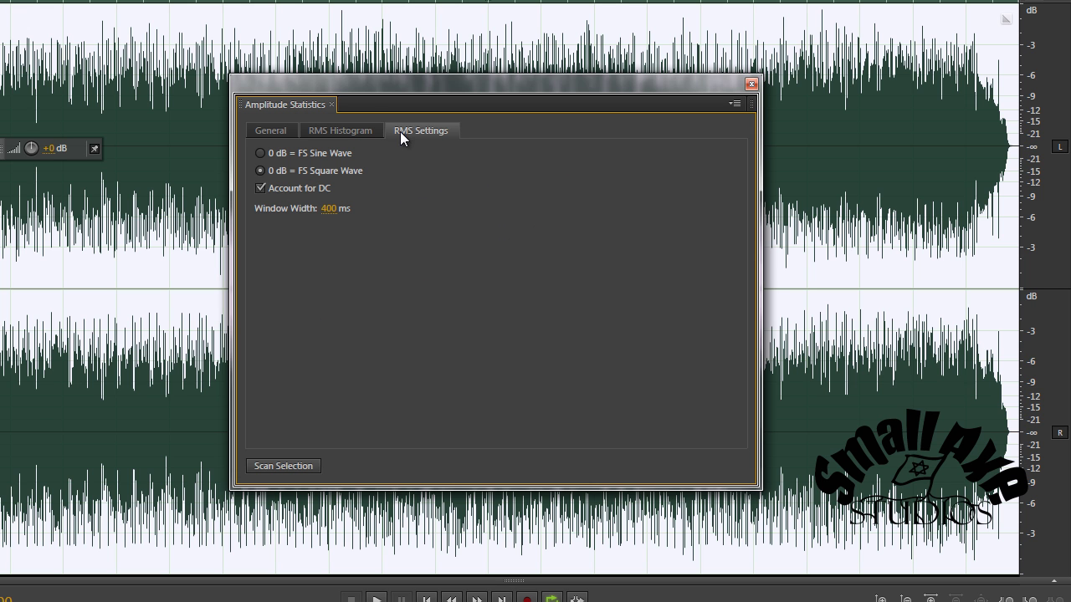
click(255, 462)
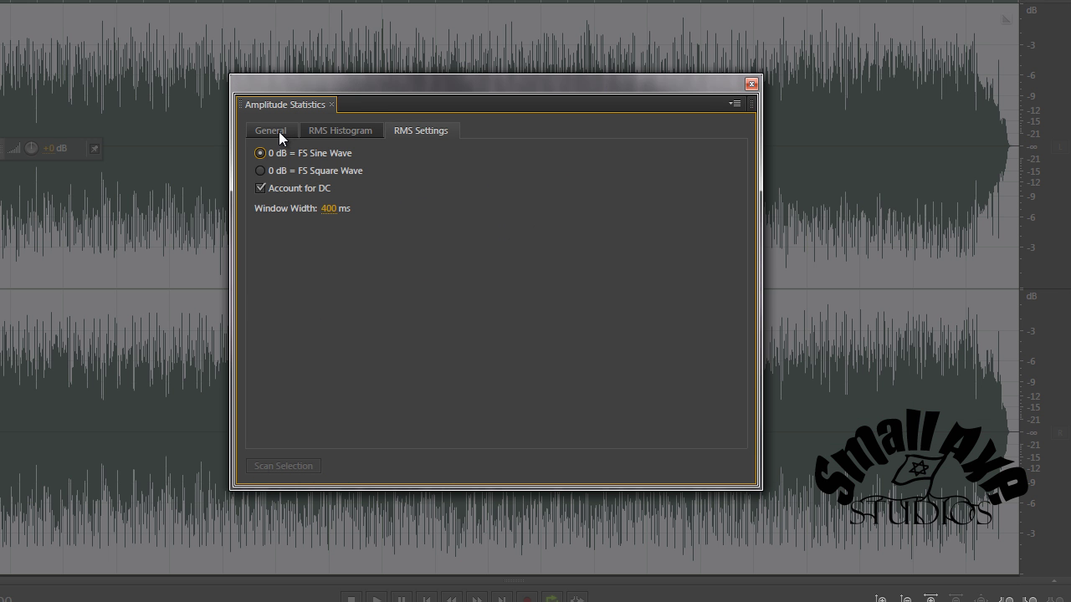
click(279, 130)
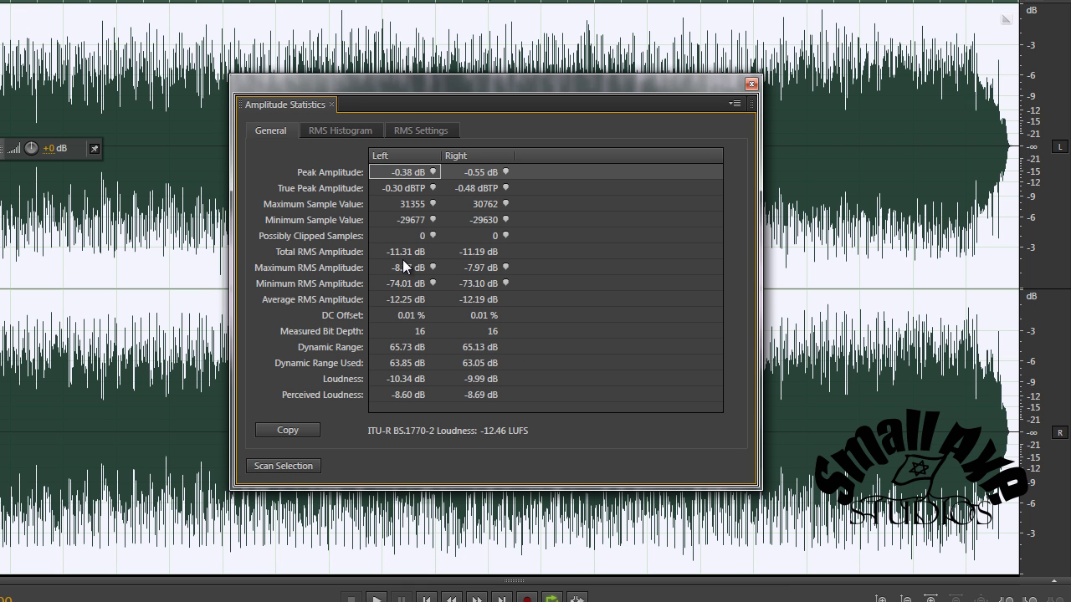
Step: Move the Amplitude Statistics window clear of the upper channel and examine the demo track's waveform peaks up close around 1:02
click(168, 5)
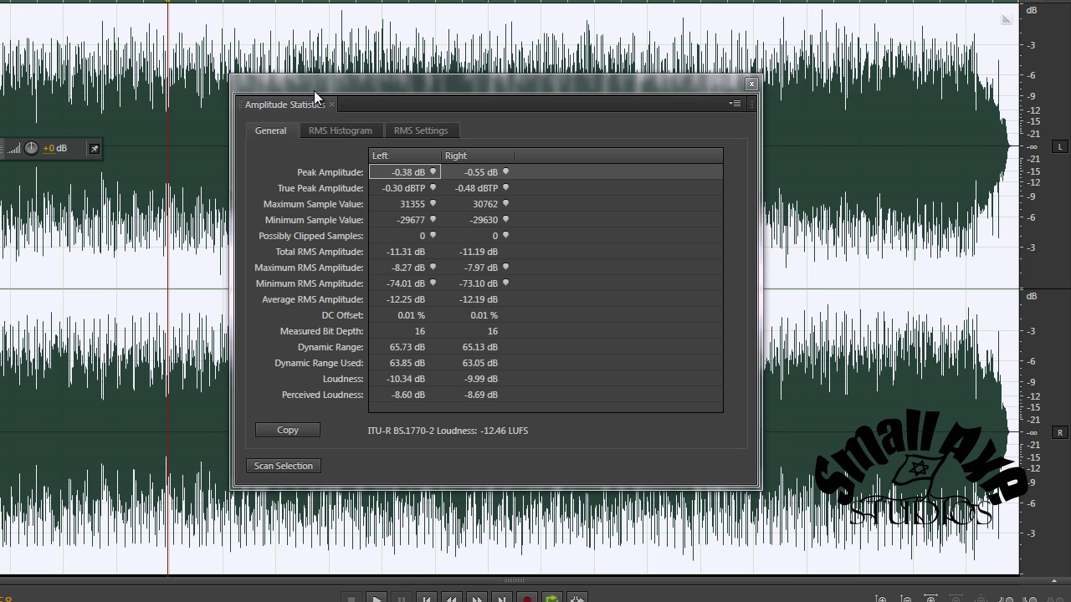
double_click(290, 40)
drag(449, 80, 369, 195)
scroll(414, 91, up, 5)
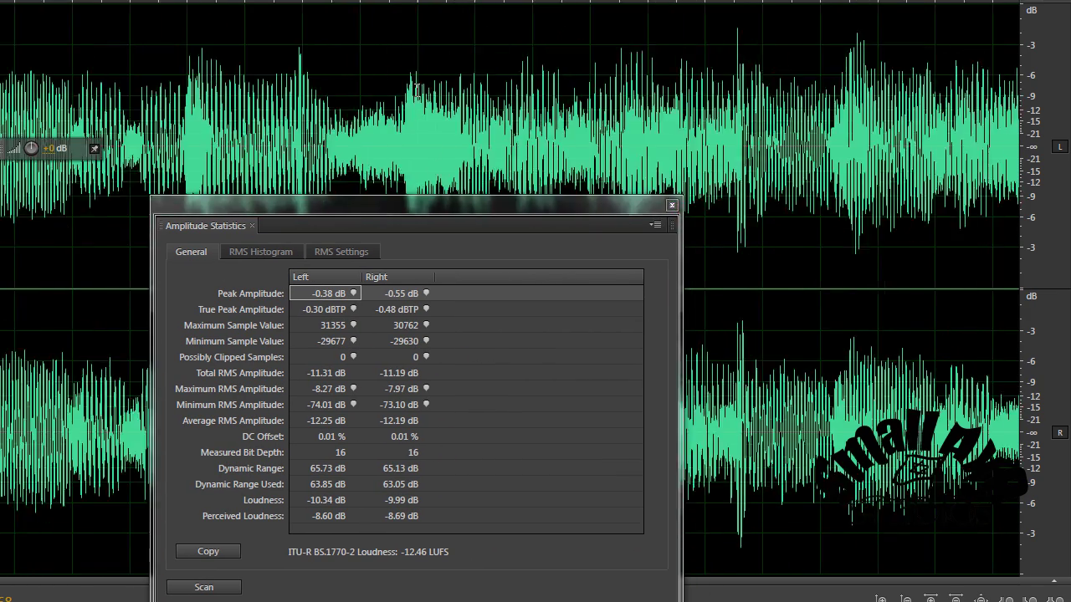
scroll(416, 90, down, 5)
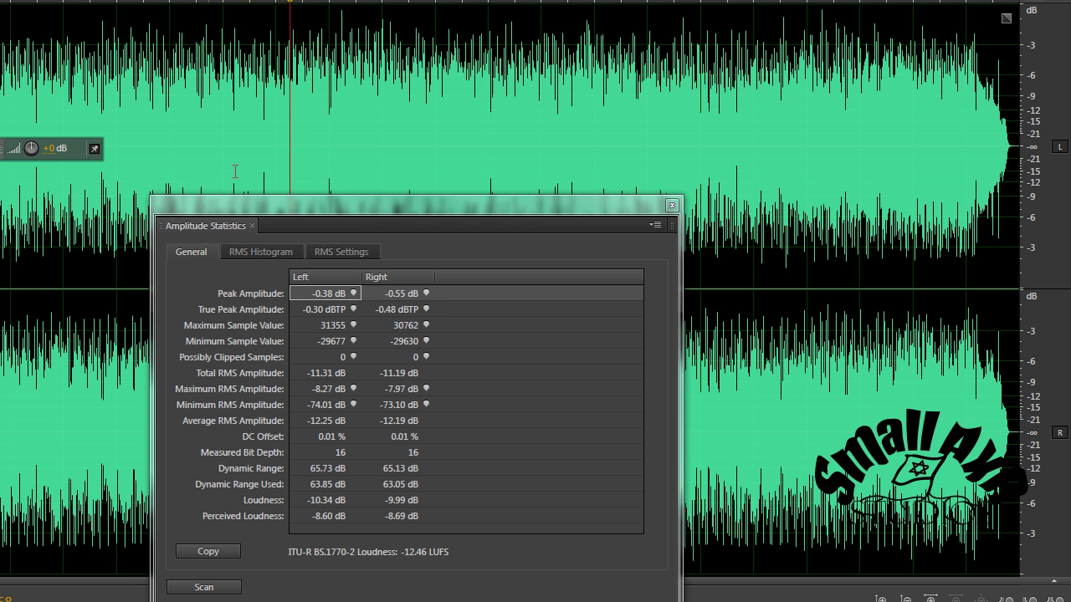
Step: Close the Amplitude Statistics window and place the playhead at about 1:02.7 in the demo track
drag(352, 203, 509, 118)
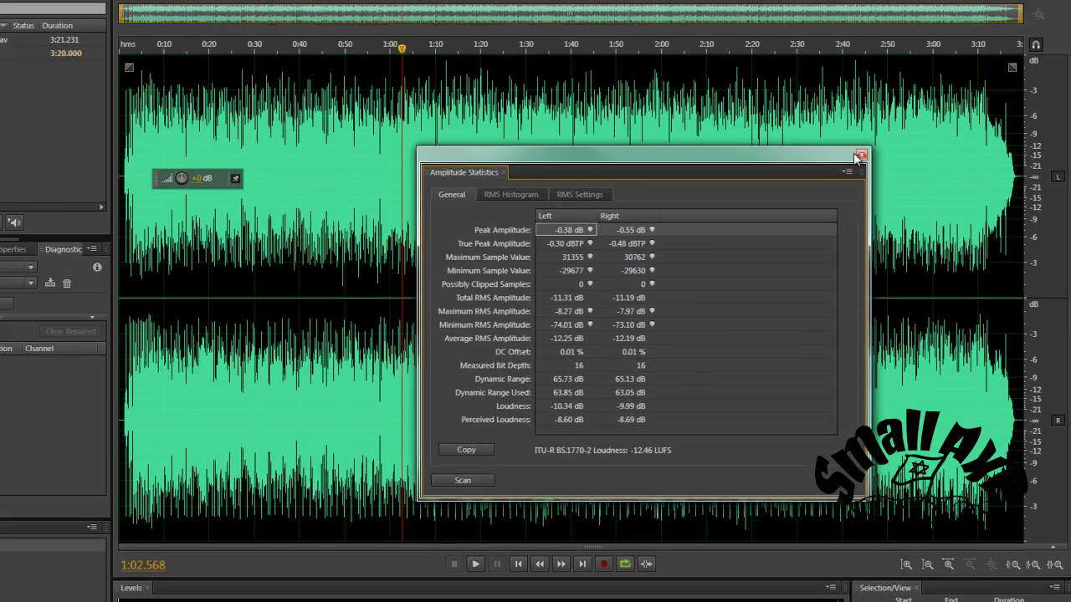
click(829, 120)
click(470, 161)
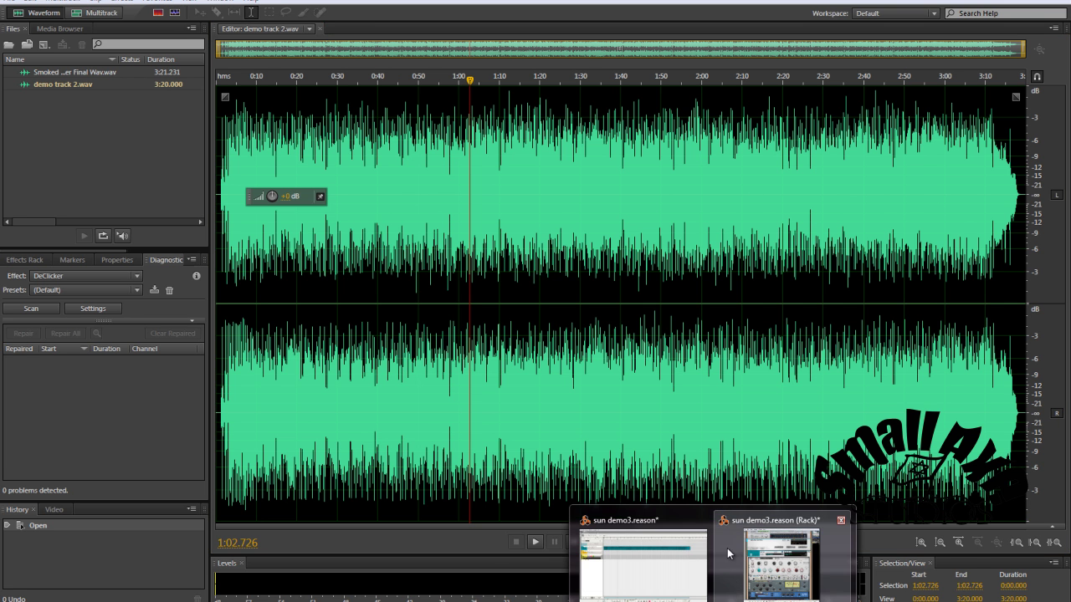
Step: Switch to the sun demo3.reason rack window in Reason and review the devices in the mastering chain
click(732, 542)
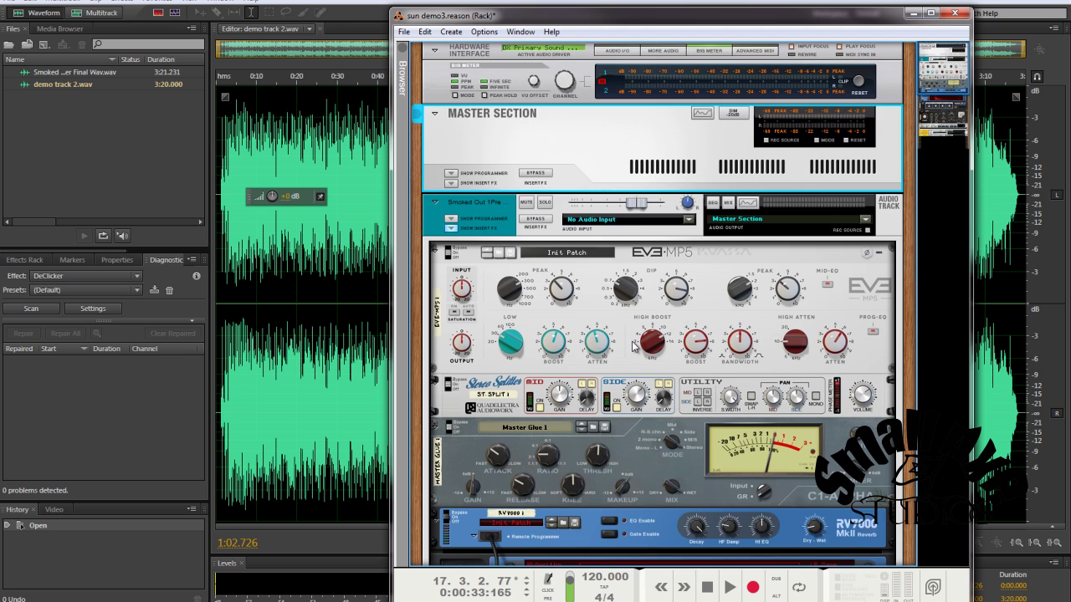
scroll(634, 349, down, 10)
scroll(629, 346, up, 12)
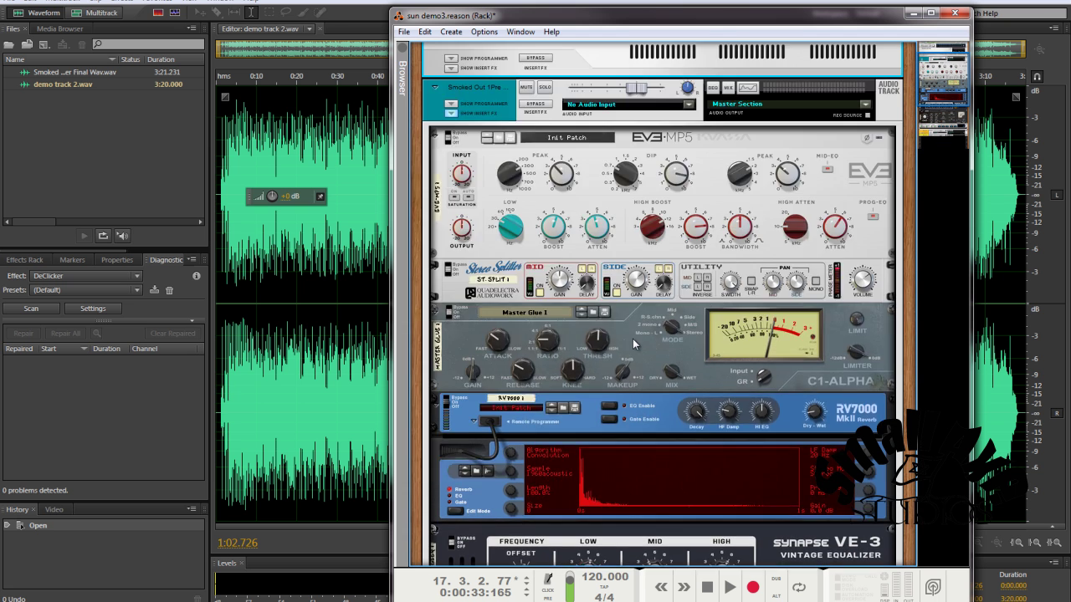